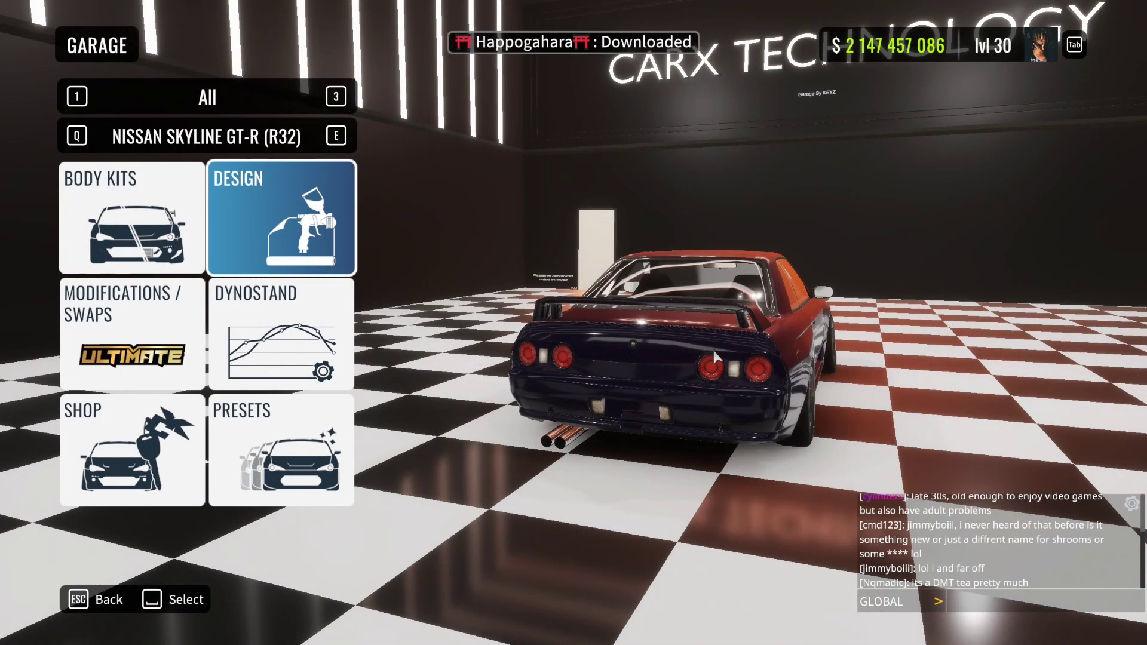
- Show the Kino and KSL mod menus side by side in the garage, and close them both
key(F1)
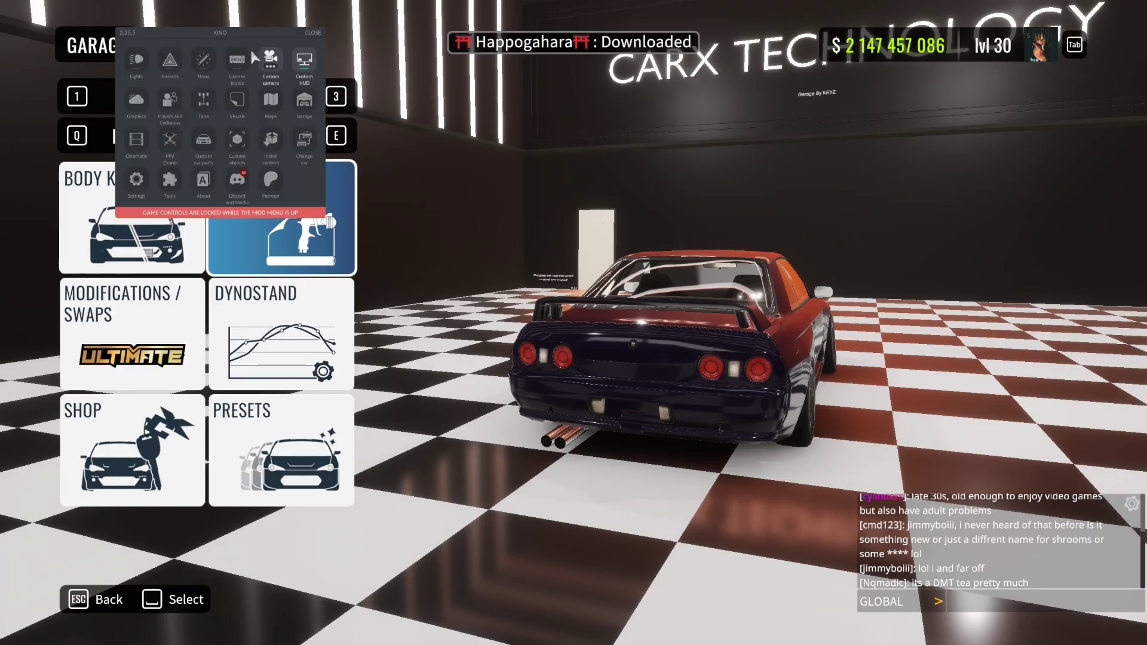
drag(224, 30, 387, 137)
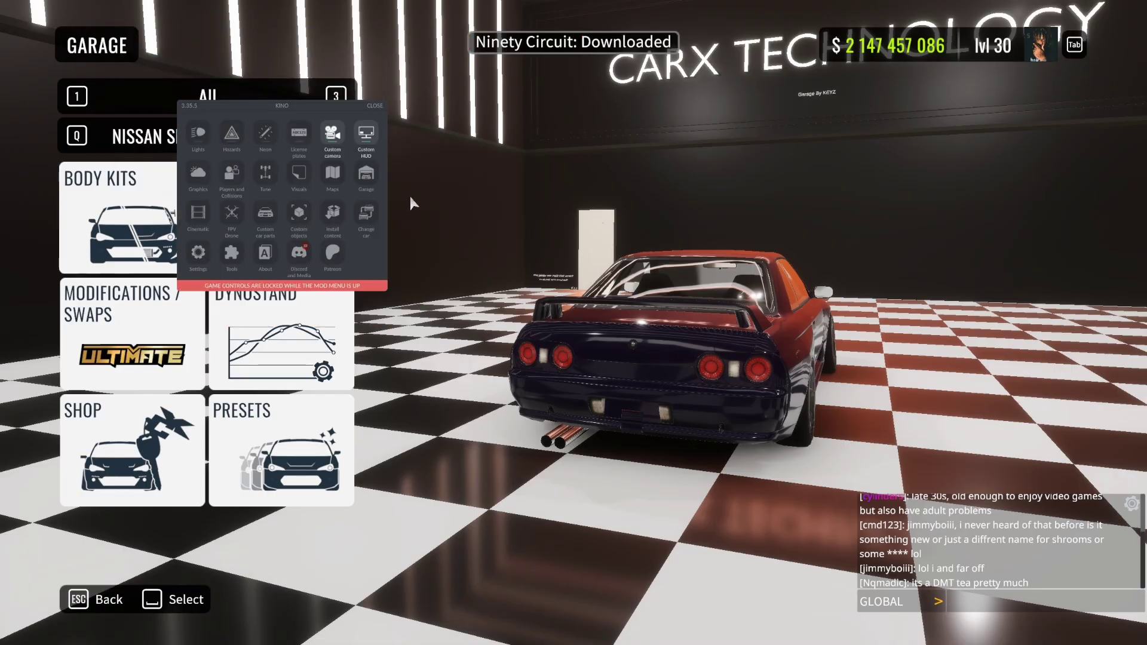
key(F2)
drag(316, 294, 531, 102)
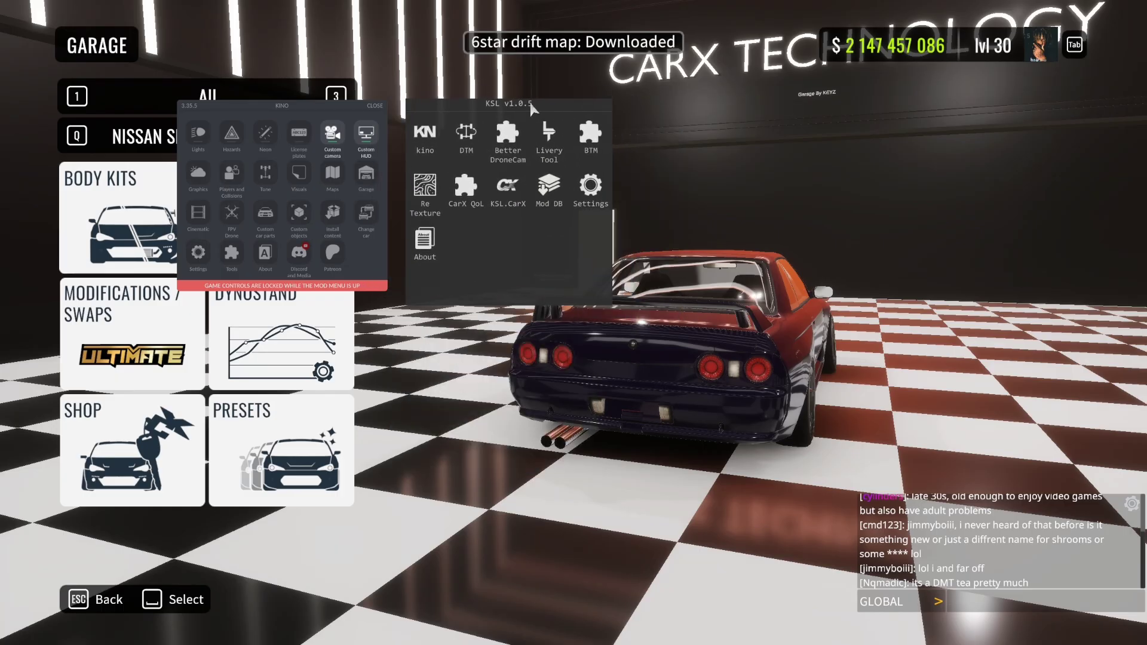
key(F1)
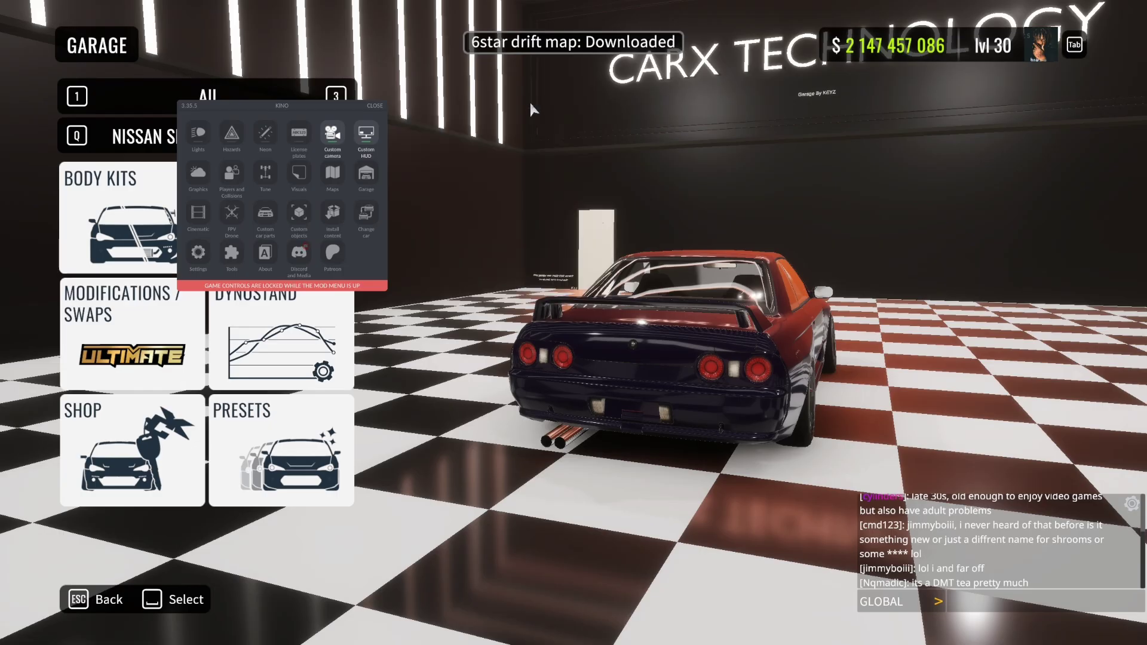
key(F7)
- Leave the garage and exit the game to the desktop
key(Escape)
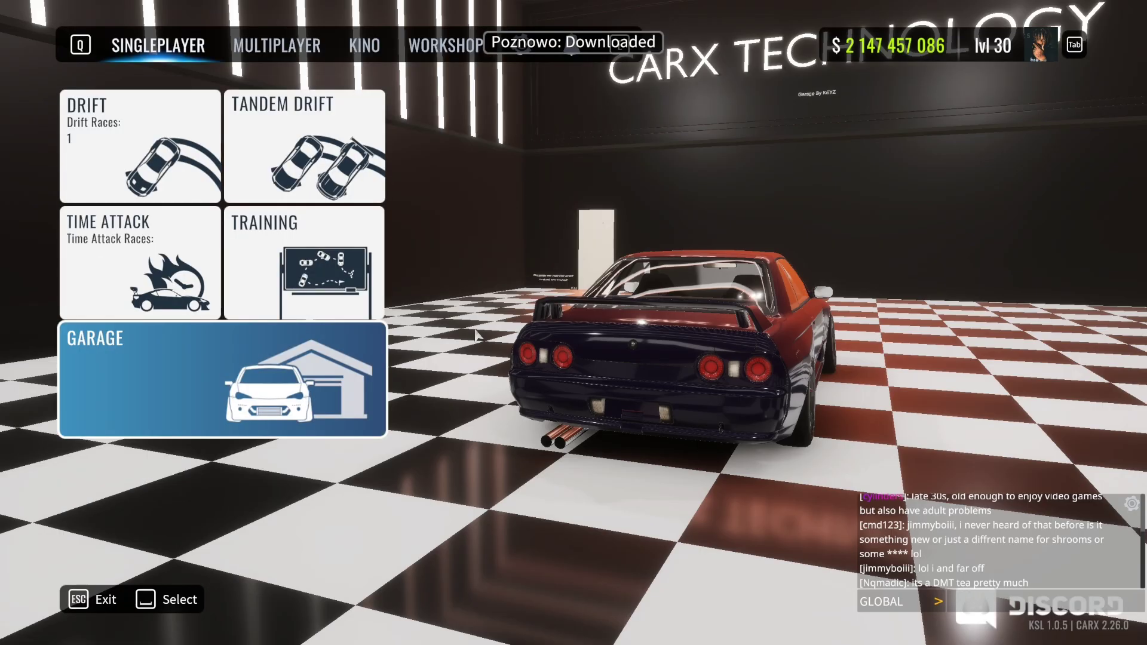
key(Escape)
click(399, 360)
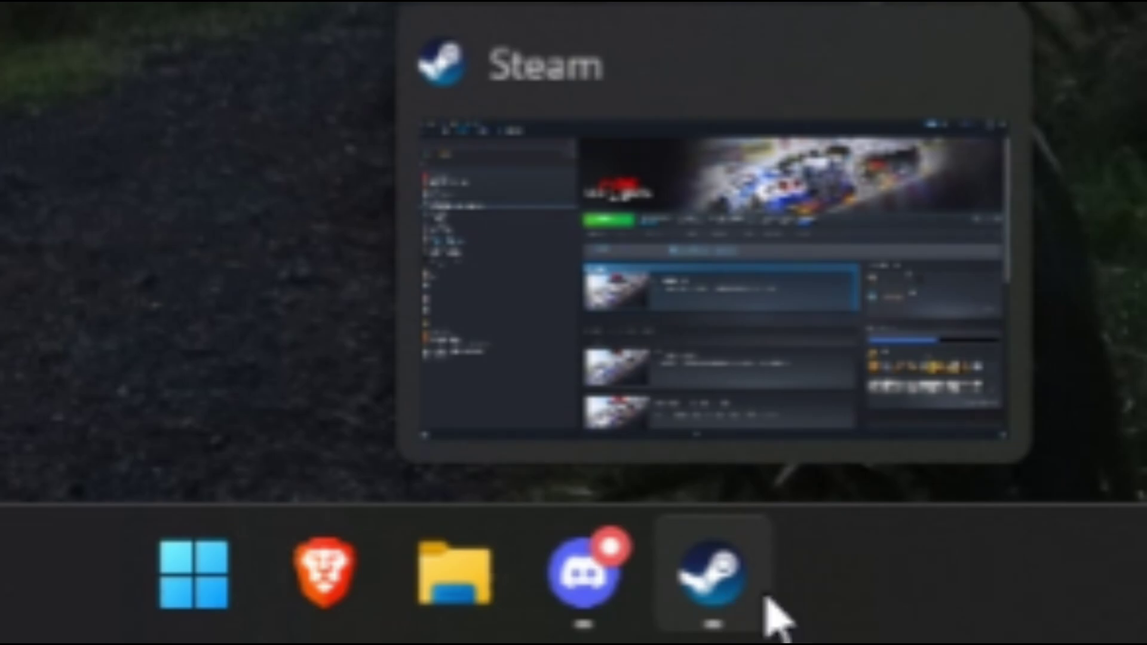
- Switch to Steam and opt CarX Drift Racing Online into the "moddable - Public moddable branch" beta in its properties
click(711, 577)
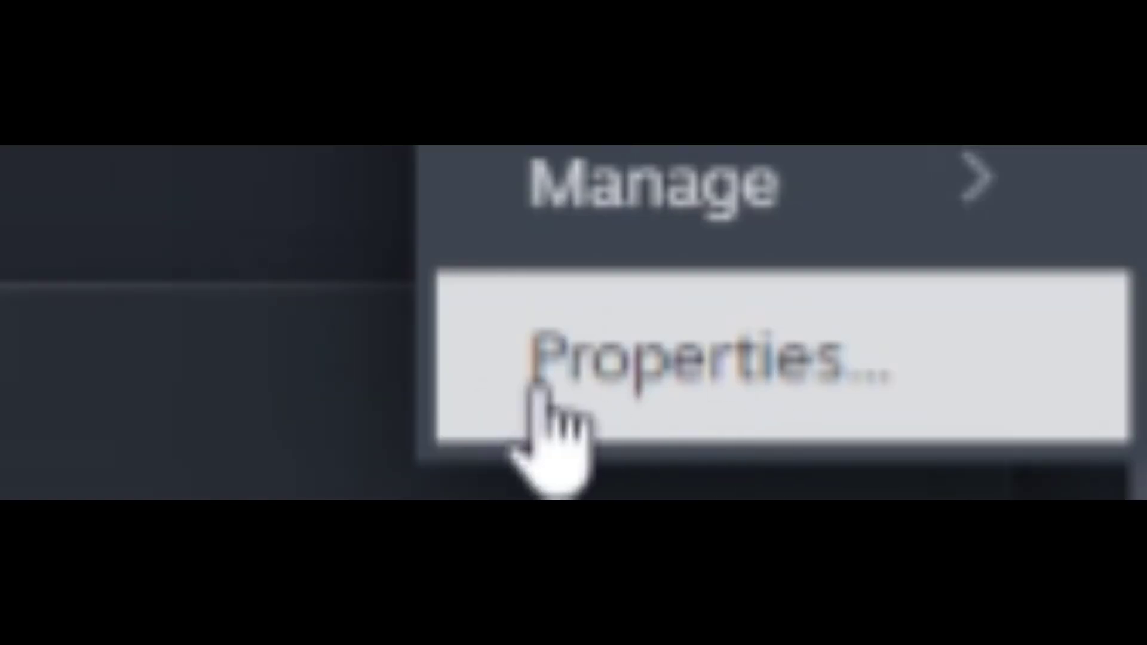
click(747, 388)
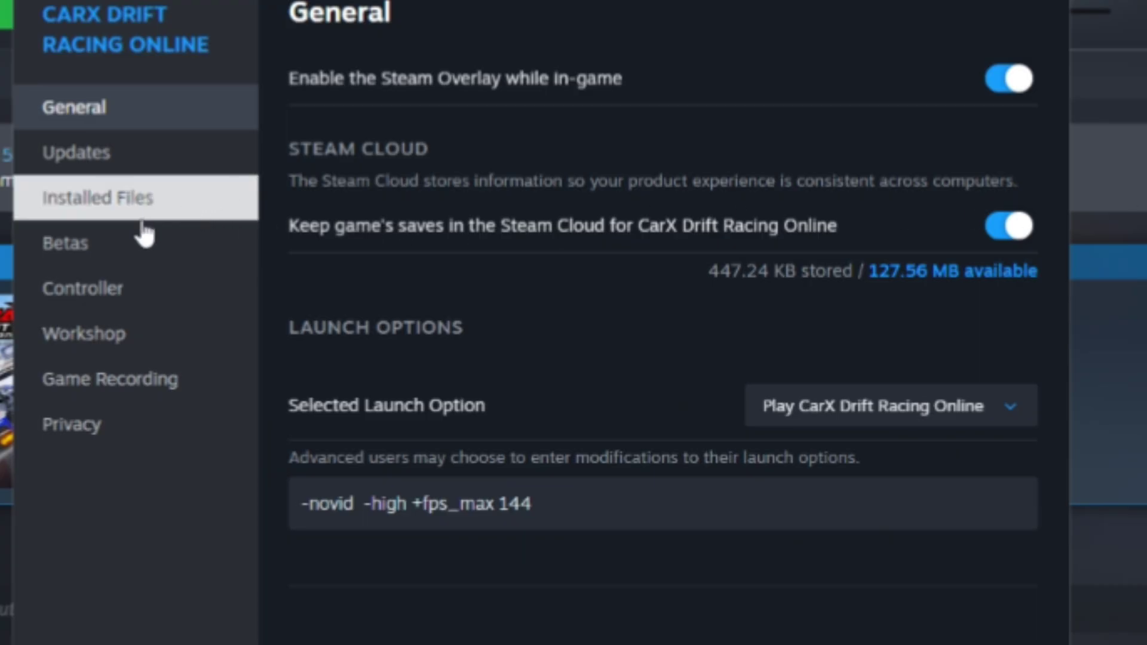
click(74, 257)
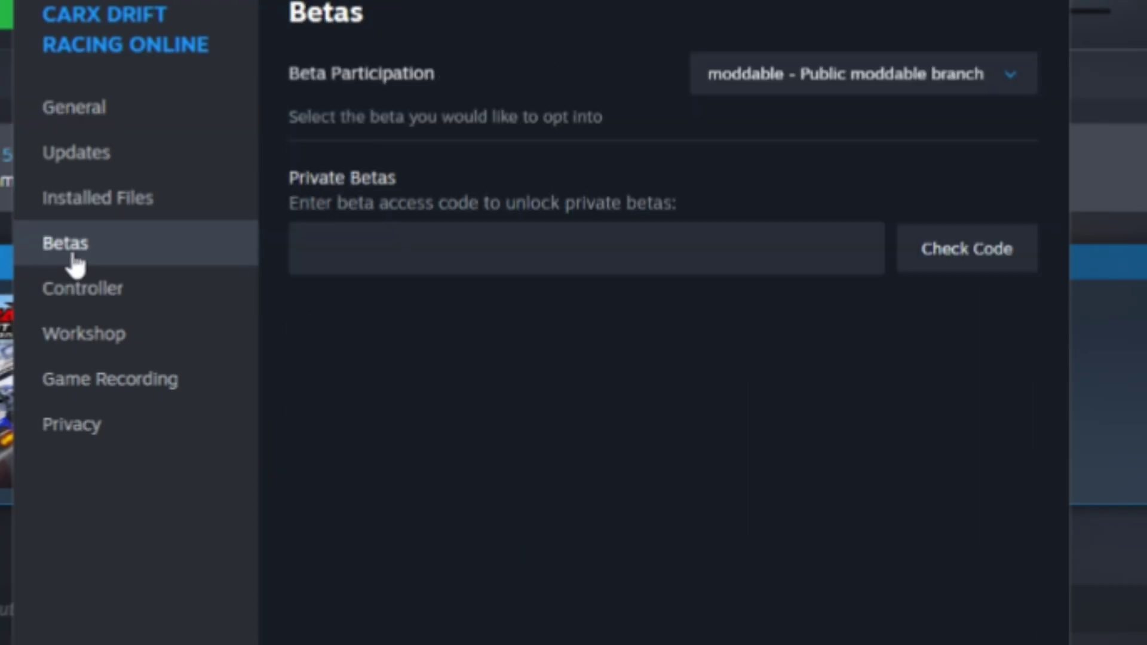
click(783, 90)
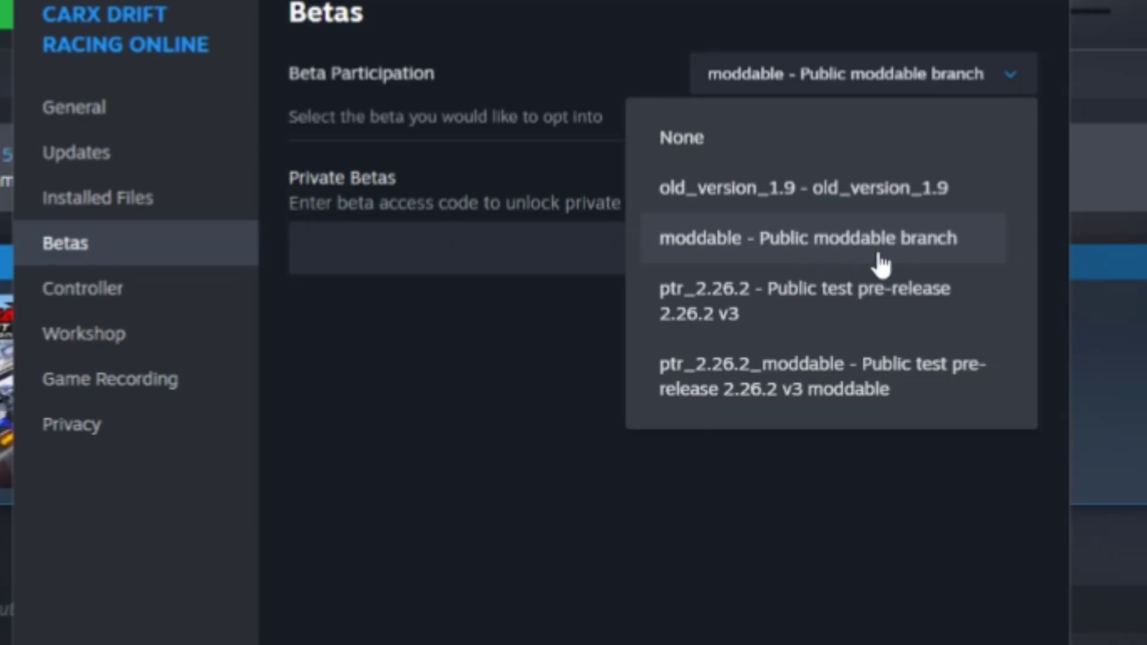
click(918, 259)
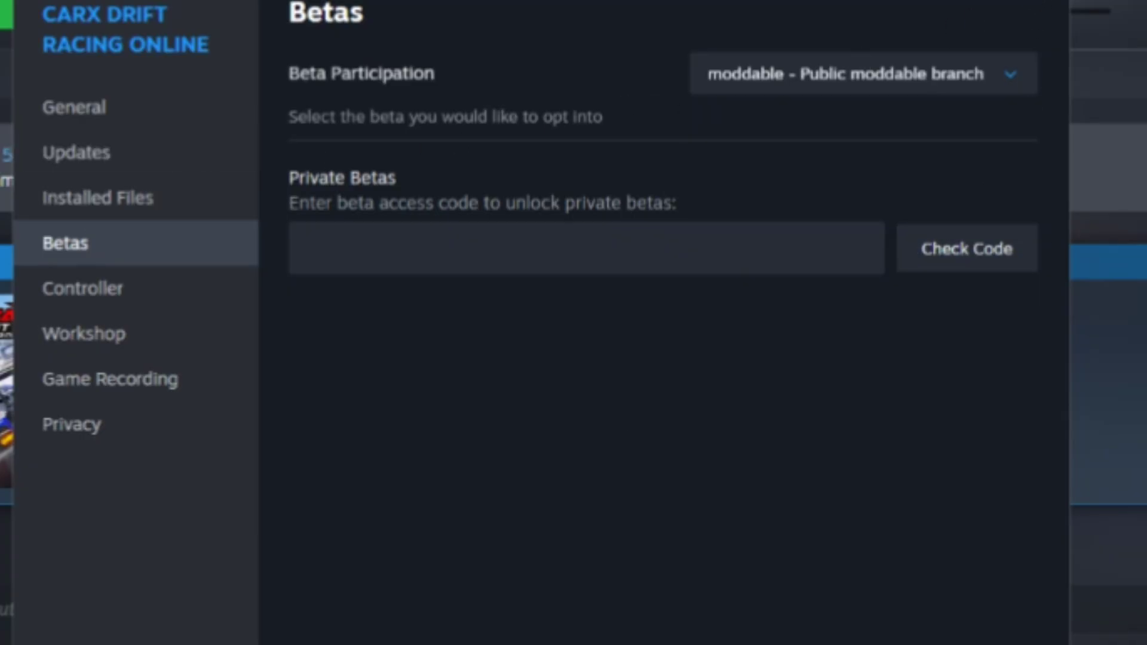
- Browse the game's installed files to open its local installation folder
click(102, 206)
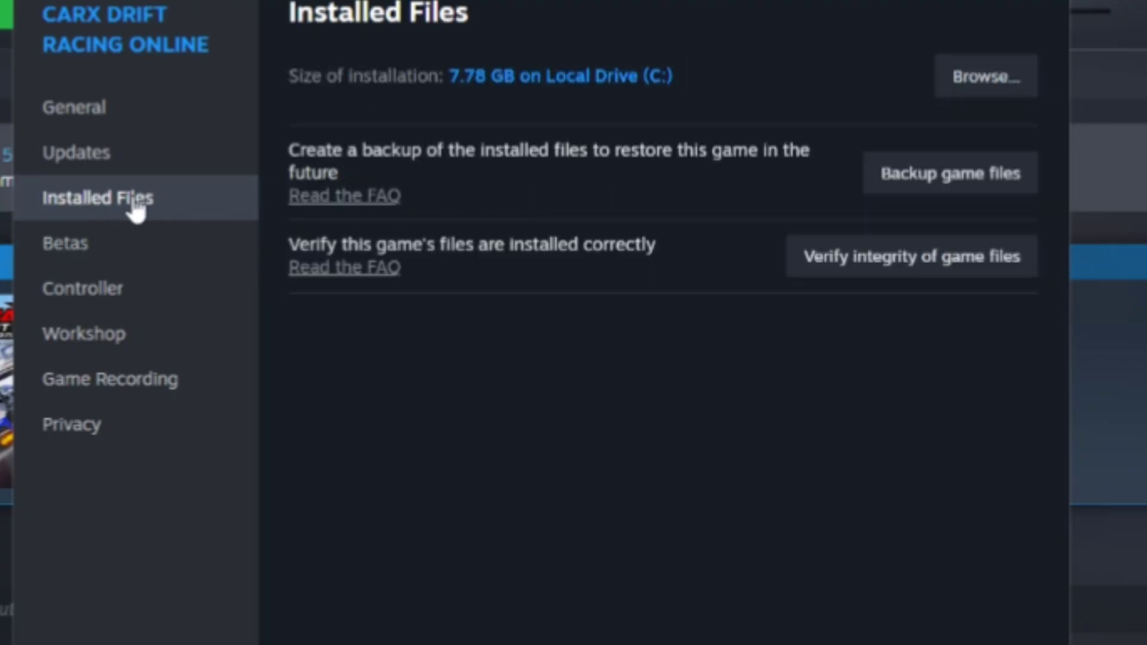
click(945, 78)
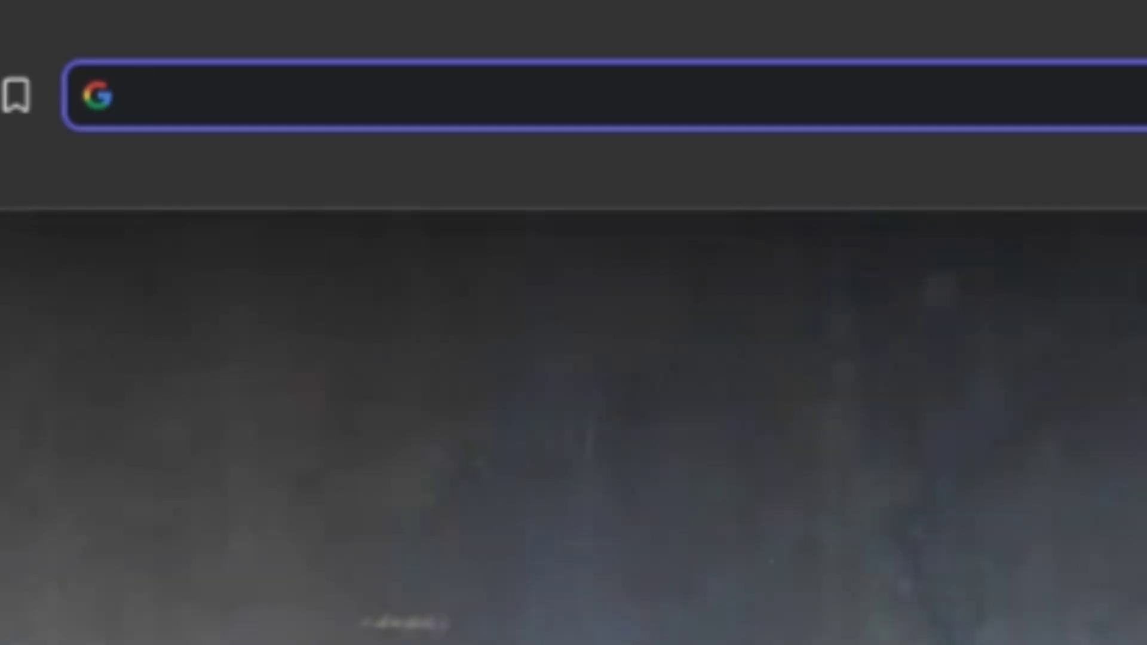
- Search the web for "kino mod carx drift" in the browser
text(kino )
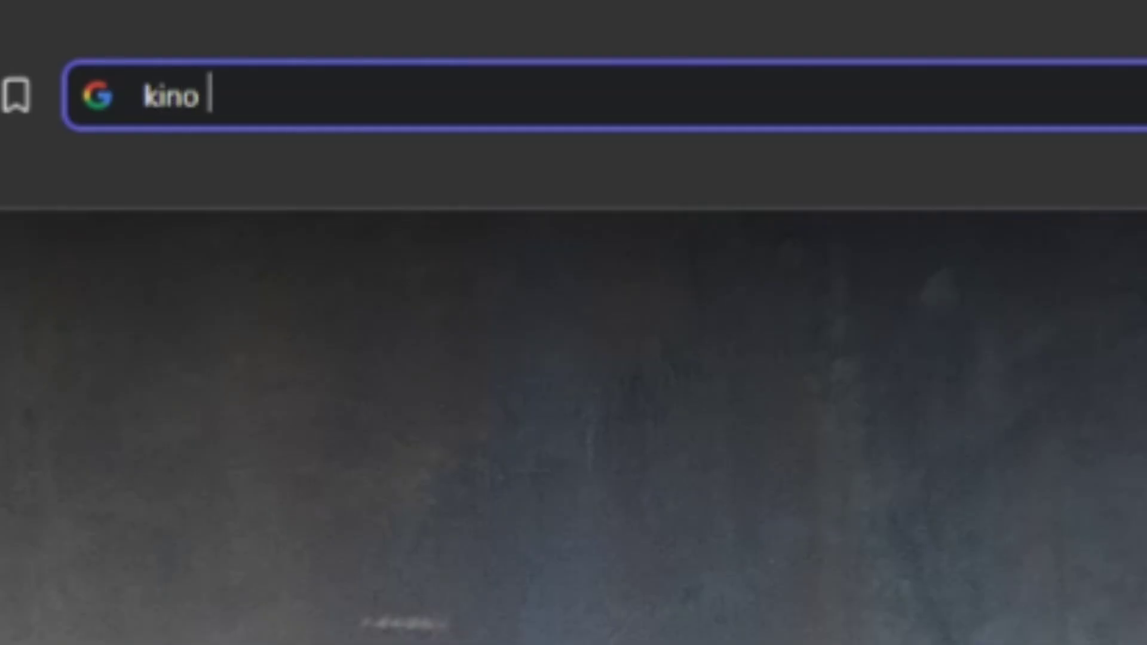
text(mod carxc d)
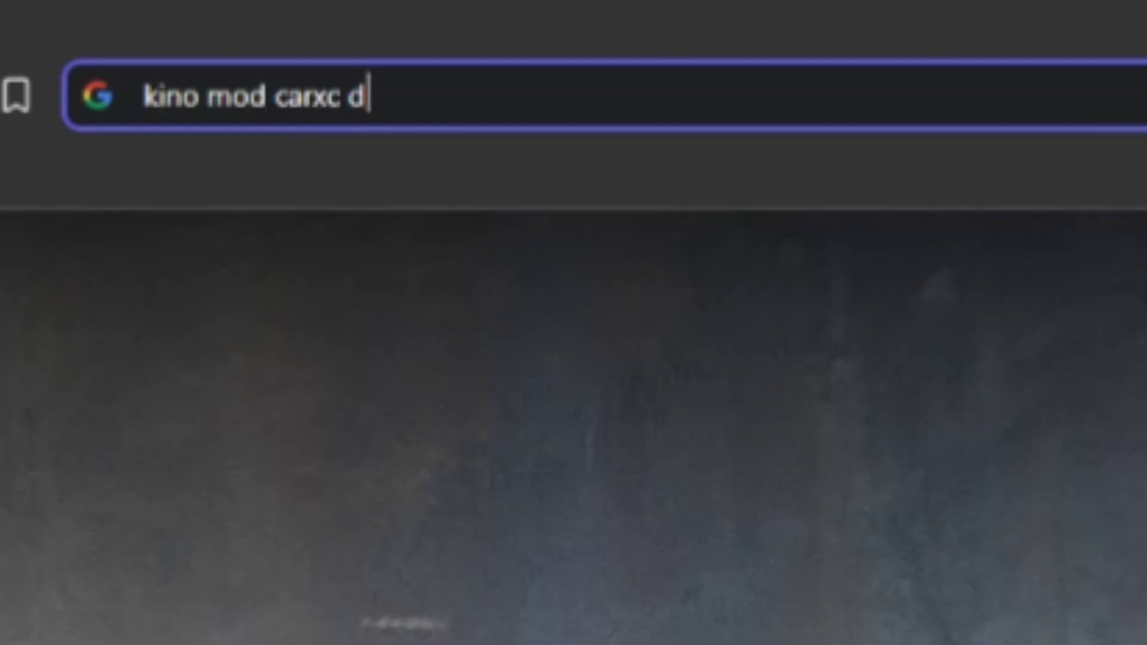
key(BackSpace)
key(BackSpace)
key(BackSpace)
text(drif)
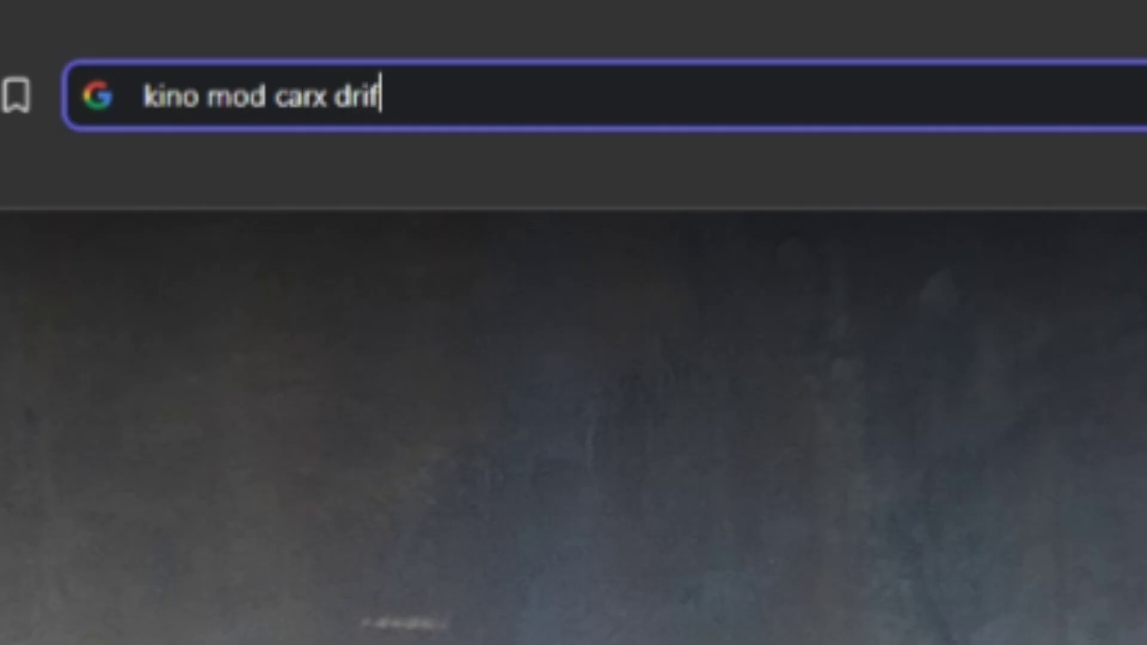
text(t)
key(Return)
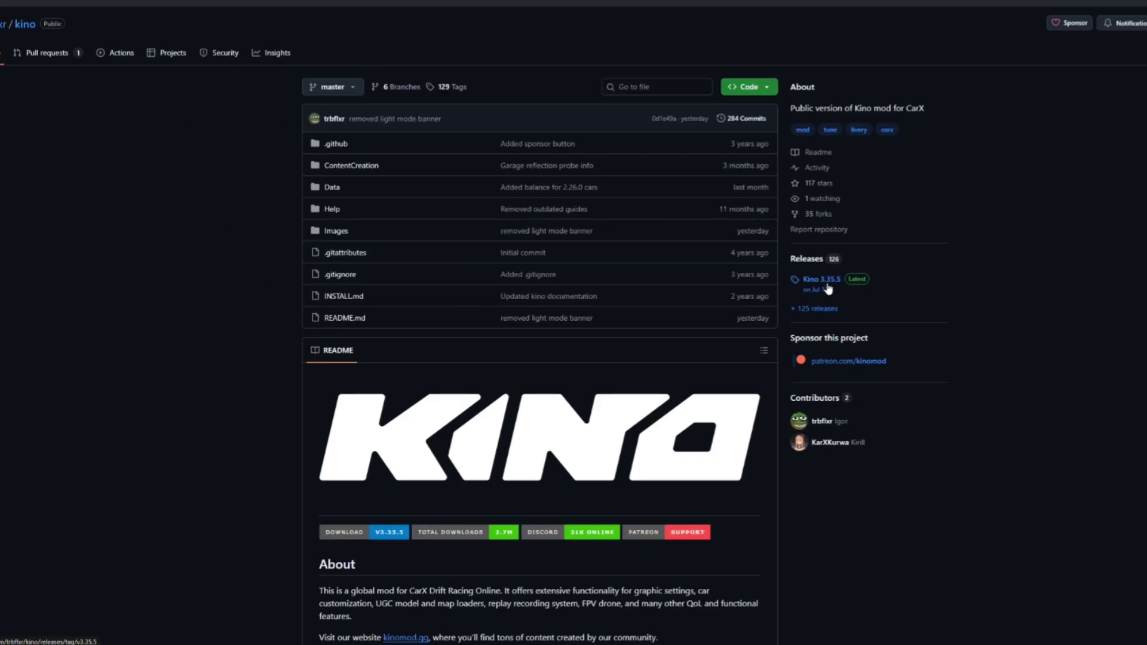
- Download kino_3.35.5_win.zip from the latest Kino release on GitHub and save it in the Downloads folder
click(821, 281)
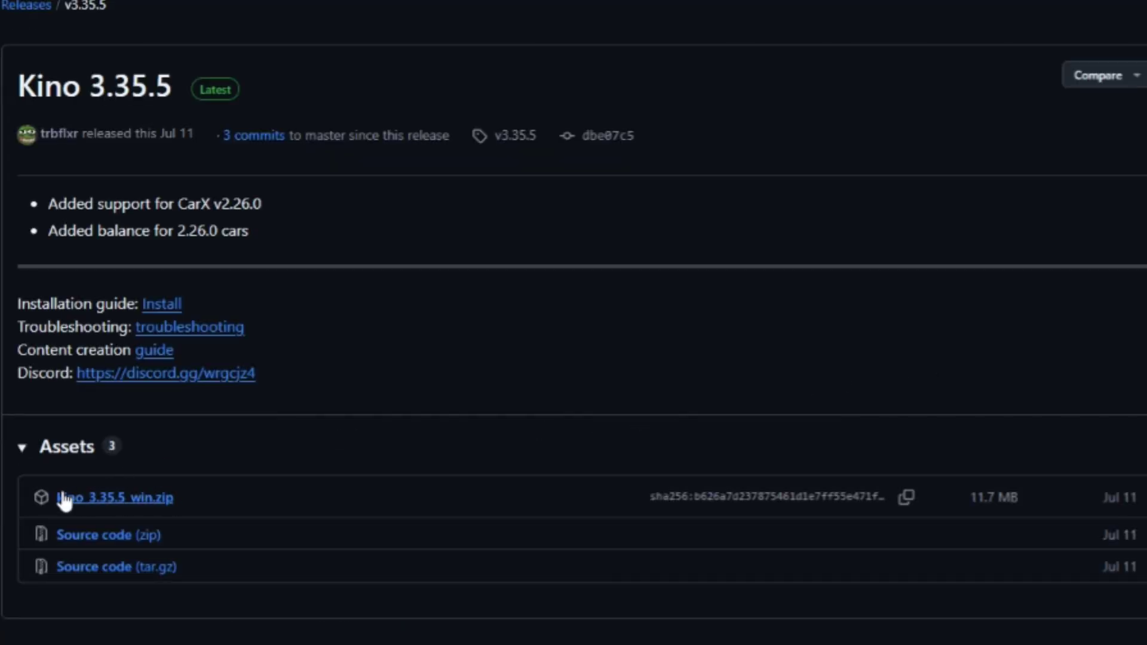
click(124, 499)
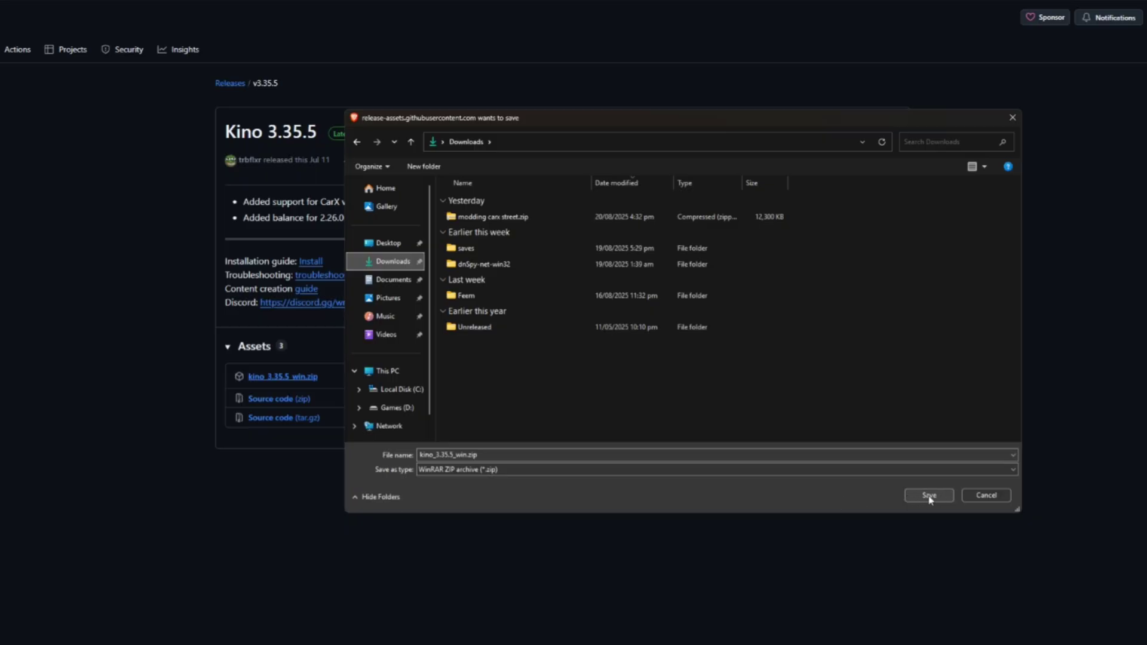
click(930, 497)
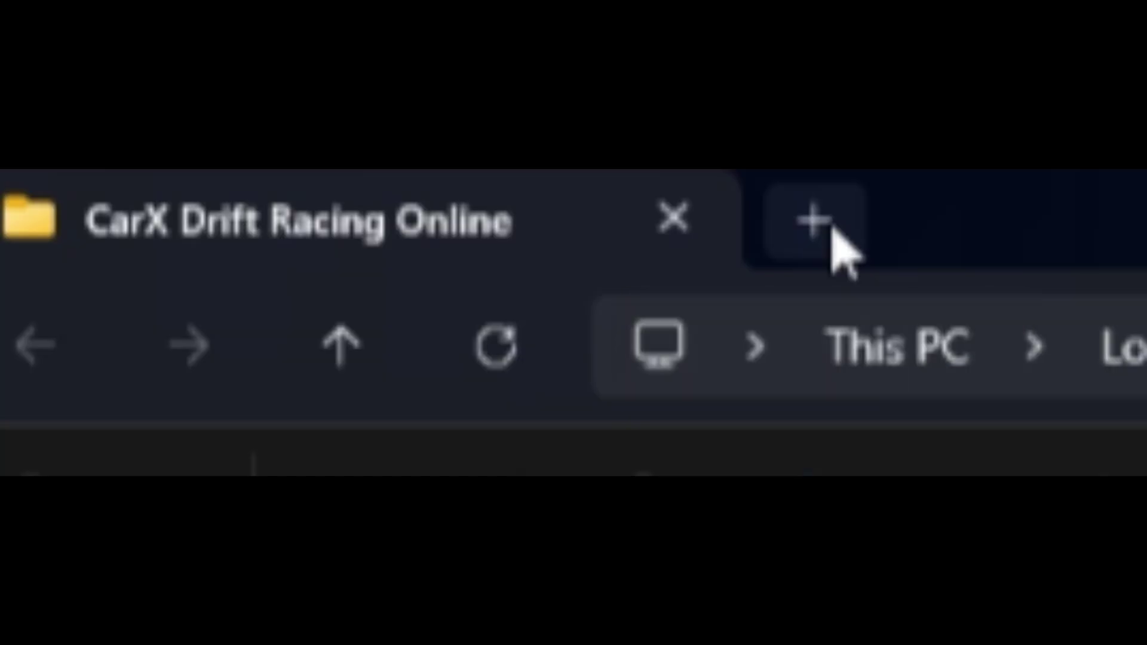
- Open the kino_3.35.5_win.zip archive from Downloads in a new File Explorer tab
click(834, 229)
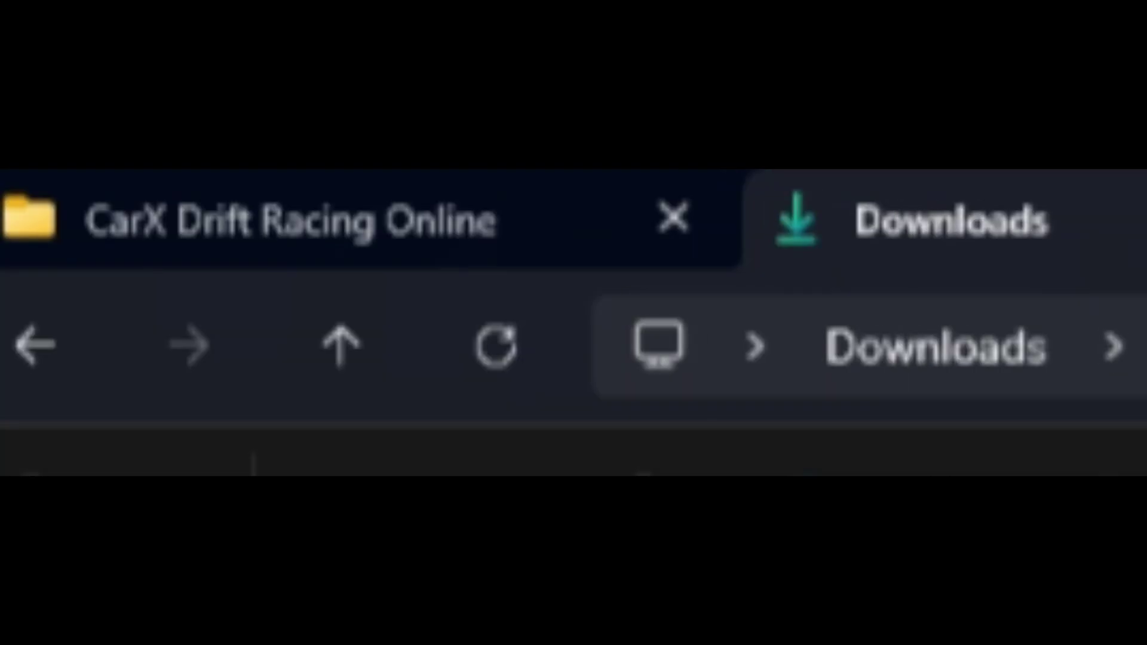
double_click(254, 438)
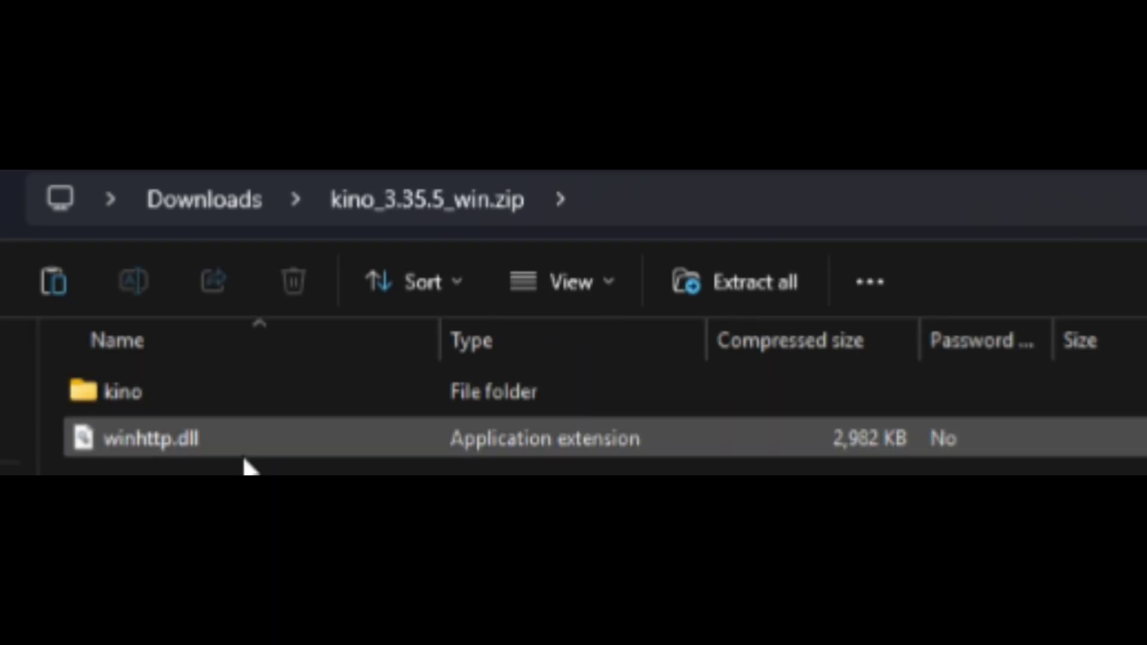
click(242, 203)
double_click(209, 439)
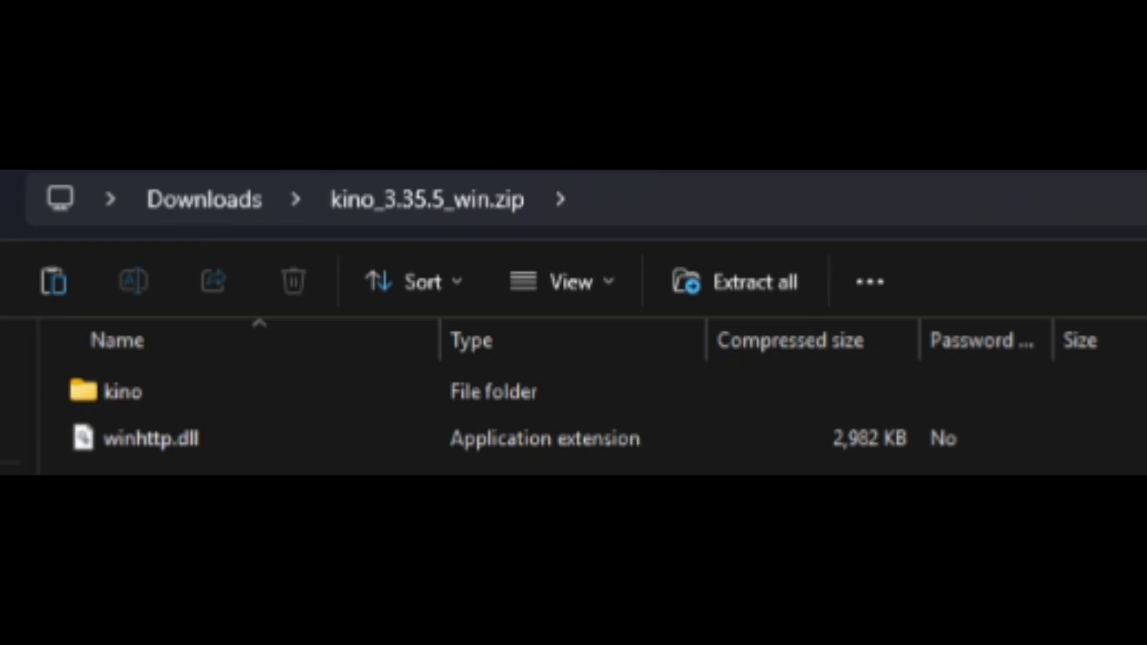
- Copy the kino folder and winhttp.dll from the archive into the CarX Drift Racing Online folder, replacing the existing files
drag(305, 473, 302, 382)
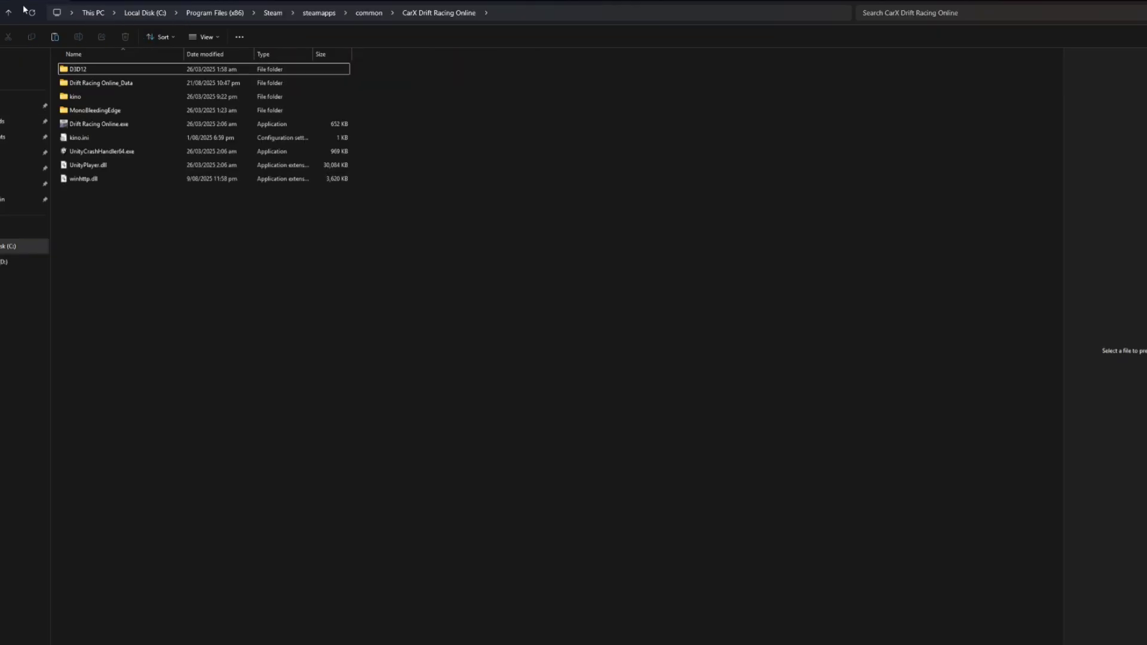
drag(24, 8, 178, 342)
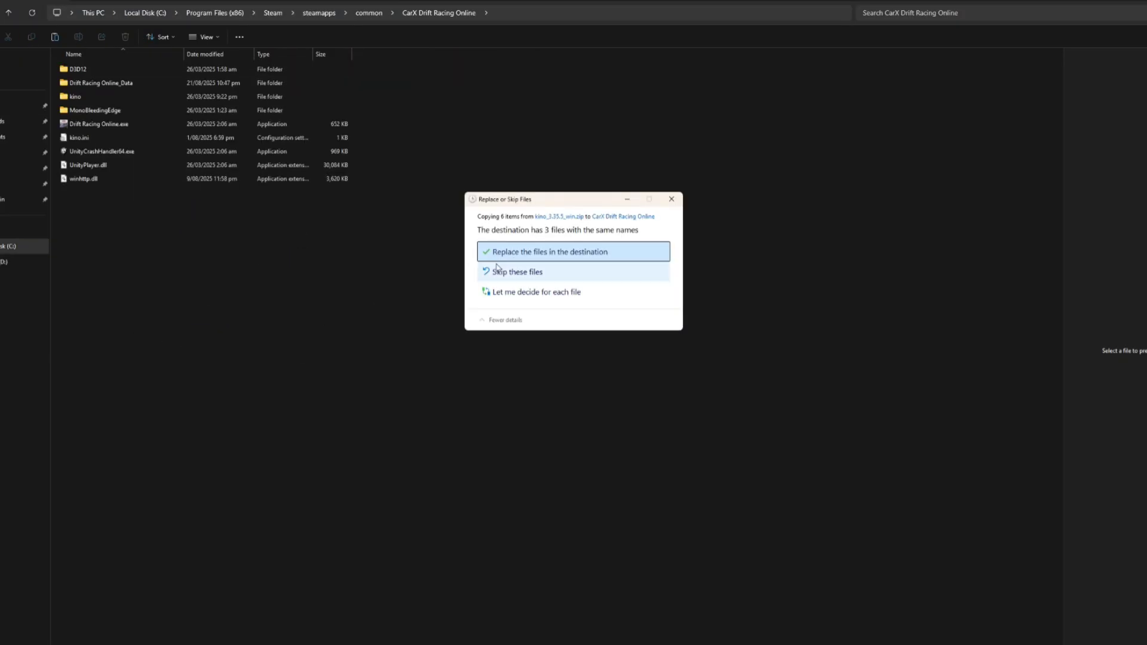
mouse_move(536, 205)
mouse_down()
mouse_move(500, 187)
mouse_move(505, 208)
mouse_move(545, 200)
mouse_up()
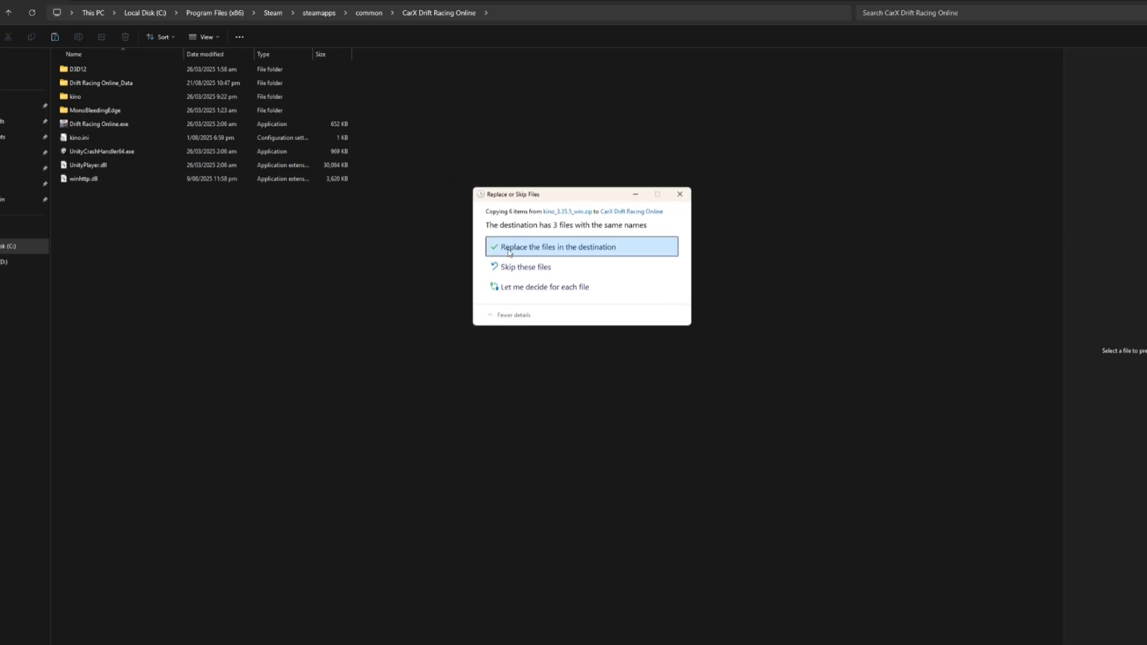
click(630, 253)
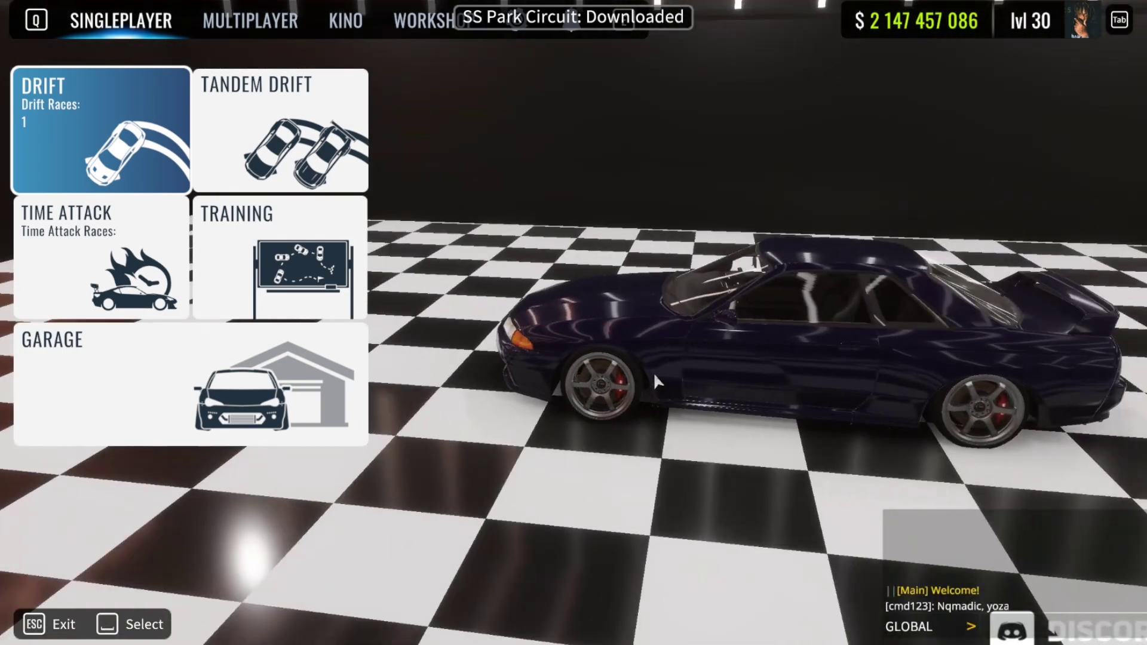
- Open the Kino mod menu in CarX Drift Racing Online and move it to the screen's corner, over the game tiles
key(F7)
drag(160, 93, 150, 63)
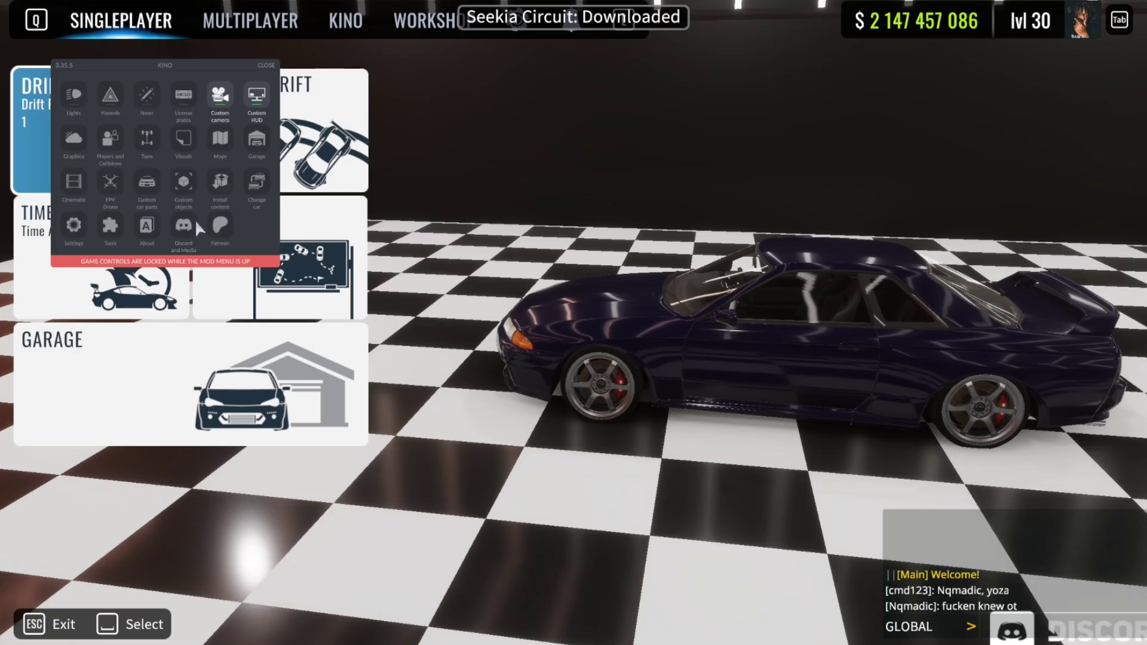
drag(219, 61, 202, 35)
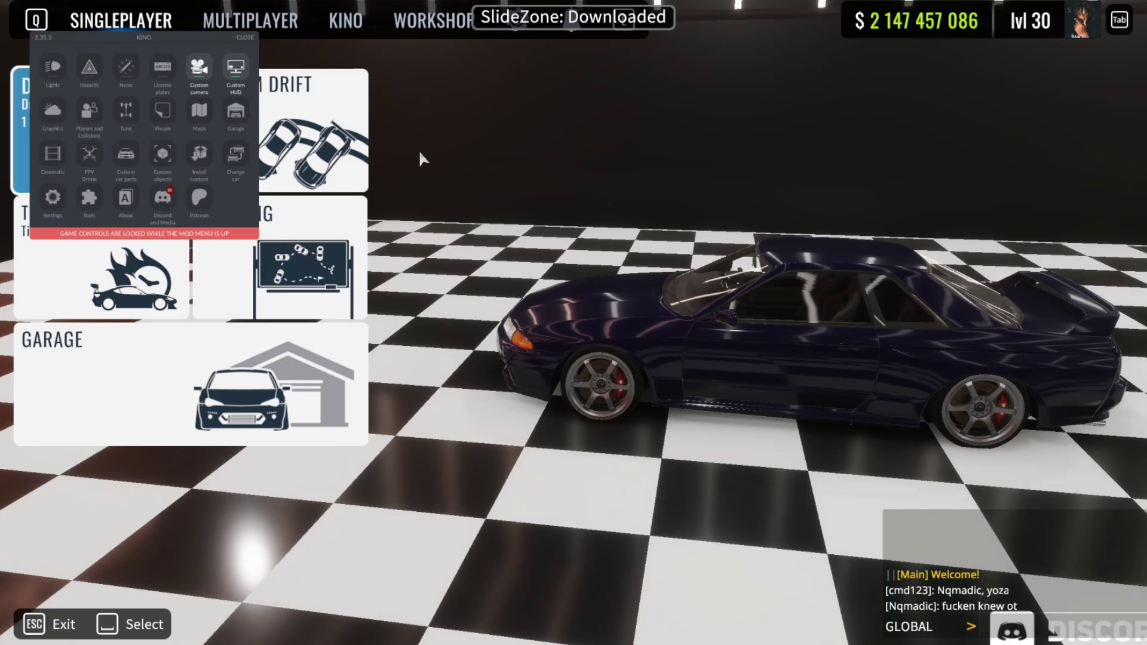
- Show the KSL mod menu beside the Kino menu, reposition it slightly, and close it
key(F1)
mouse_move(478, 92)
mouse_down()
mouse_move(534, 55)
mouse_move(547, 91)
mouse_move(499, 101)
mouse_up()
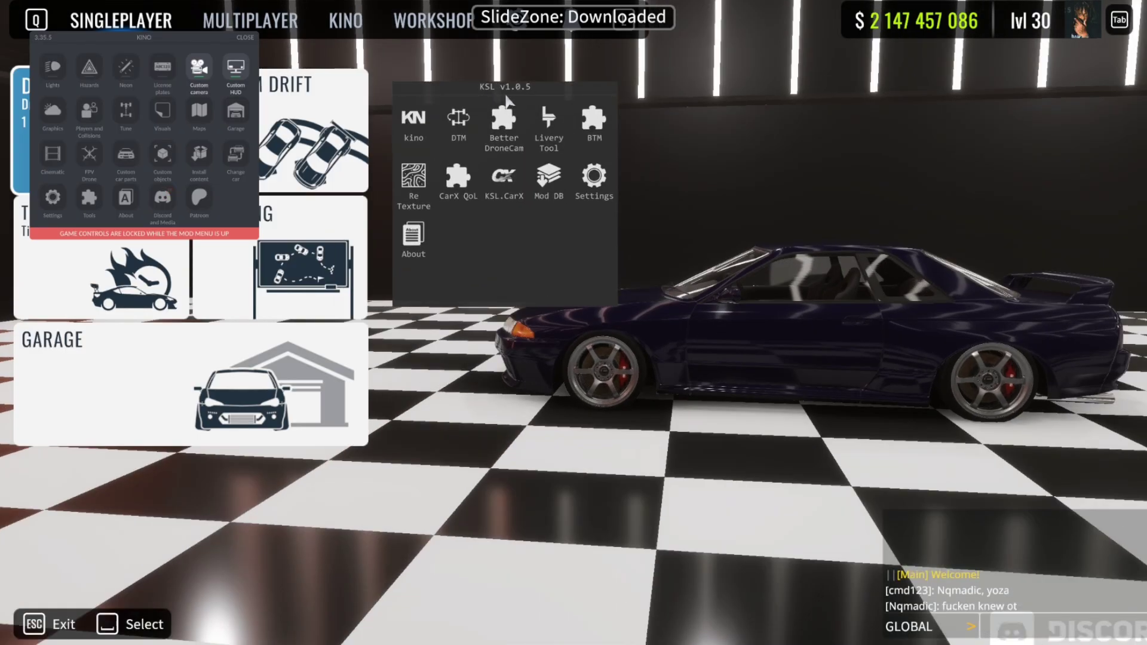
key(F1)
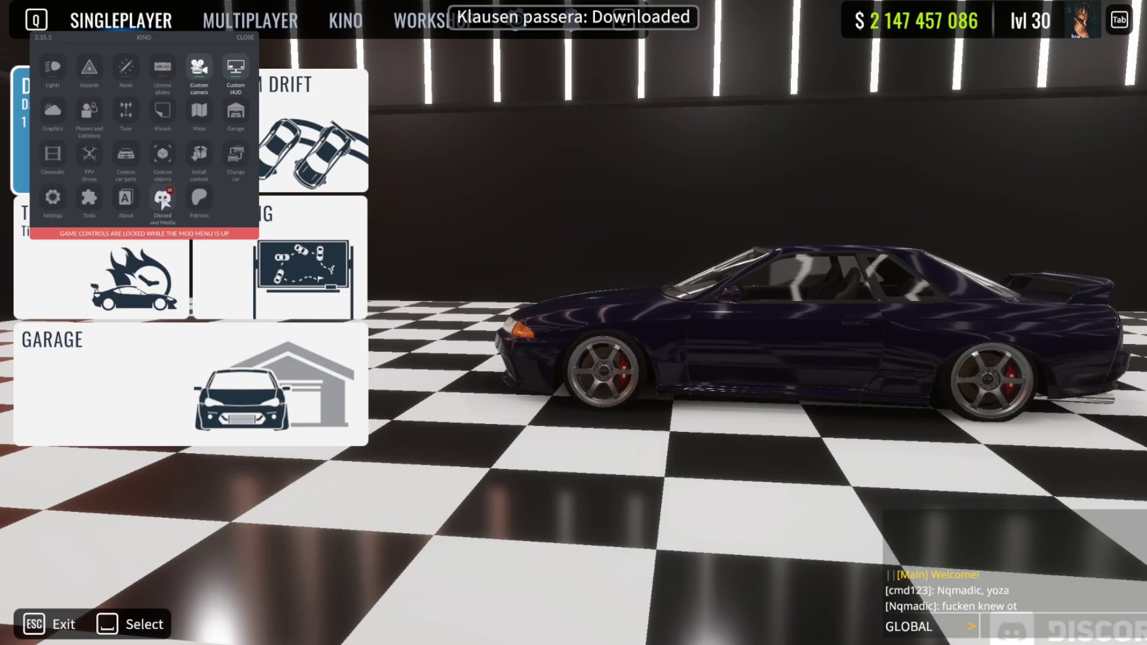
- Open the Discord and Media page of the Kino mod menu
click(163, 202)
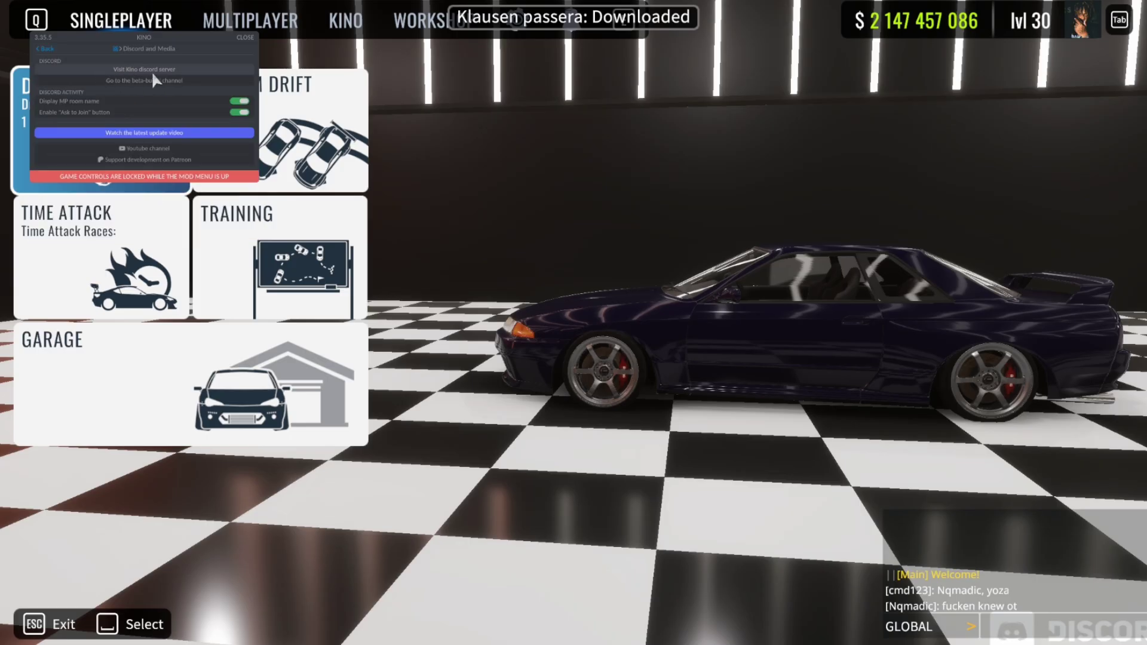